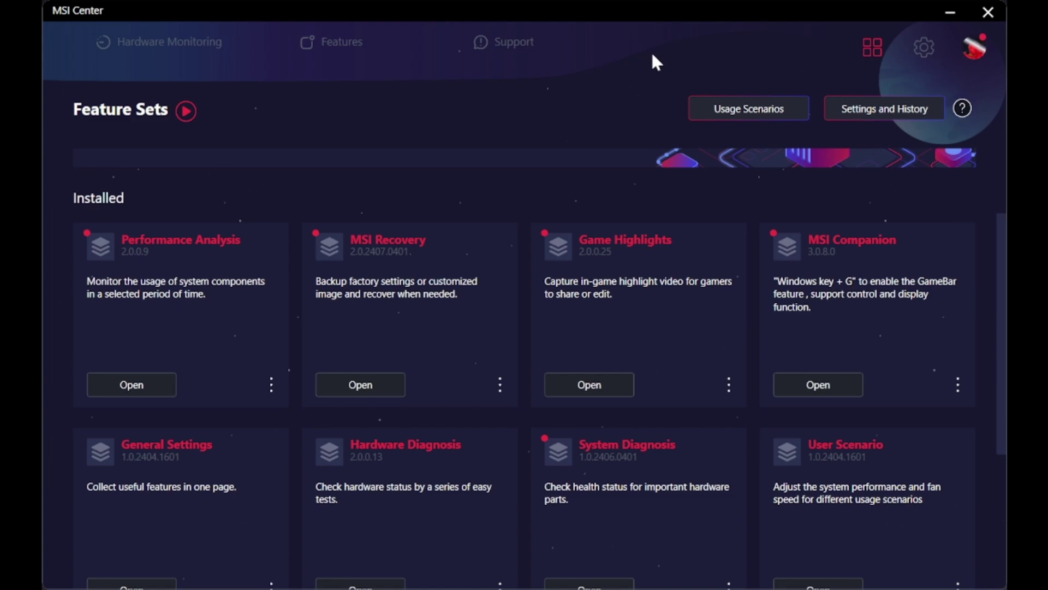
Open the Hardware Monitoring page to view live CPU, GPU, disk and memory usage
{"action": "left_click", "coordinate": [147, 55]}
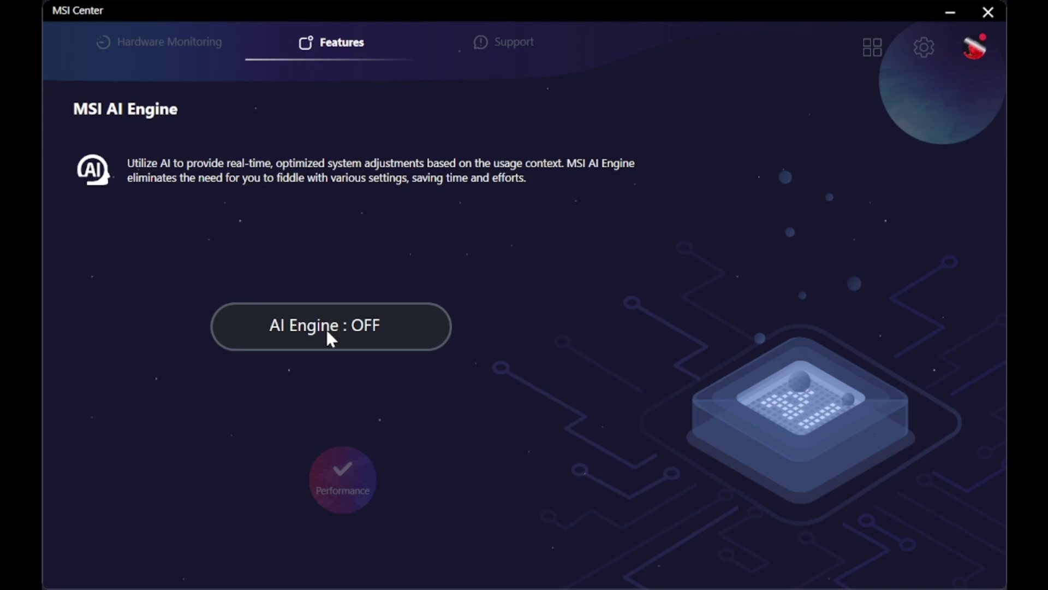
Switch the MSI AI Engine from OFF to ON, making Performance mode active
{"action": "left_click", "coordinate": [326, 331]}
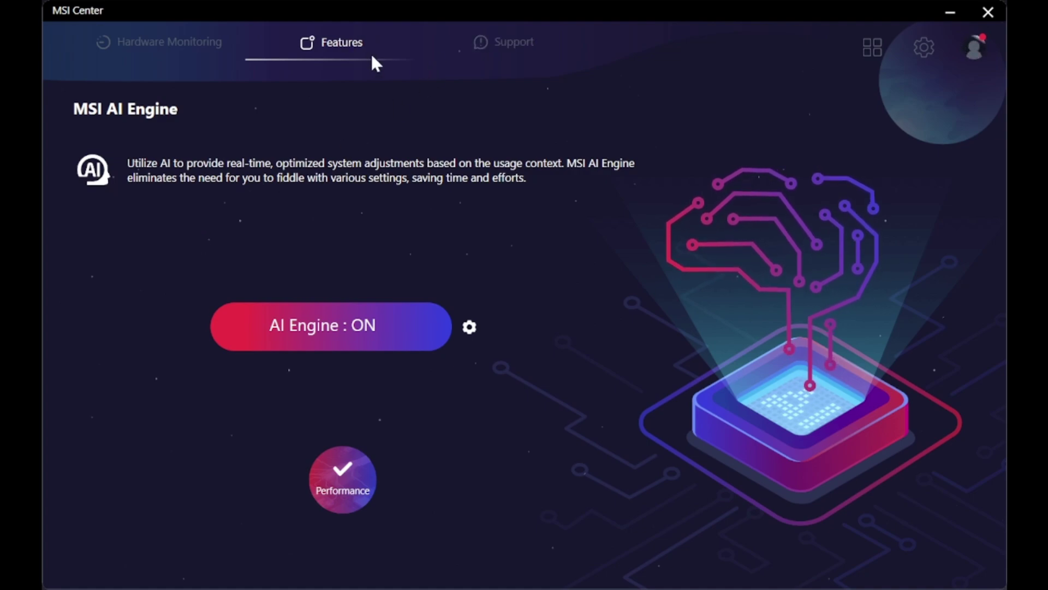
Return to Features and select Extreme Performance as the active user scenario
{"action": "left_click", "coordinate": [350, 37]}
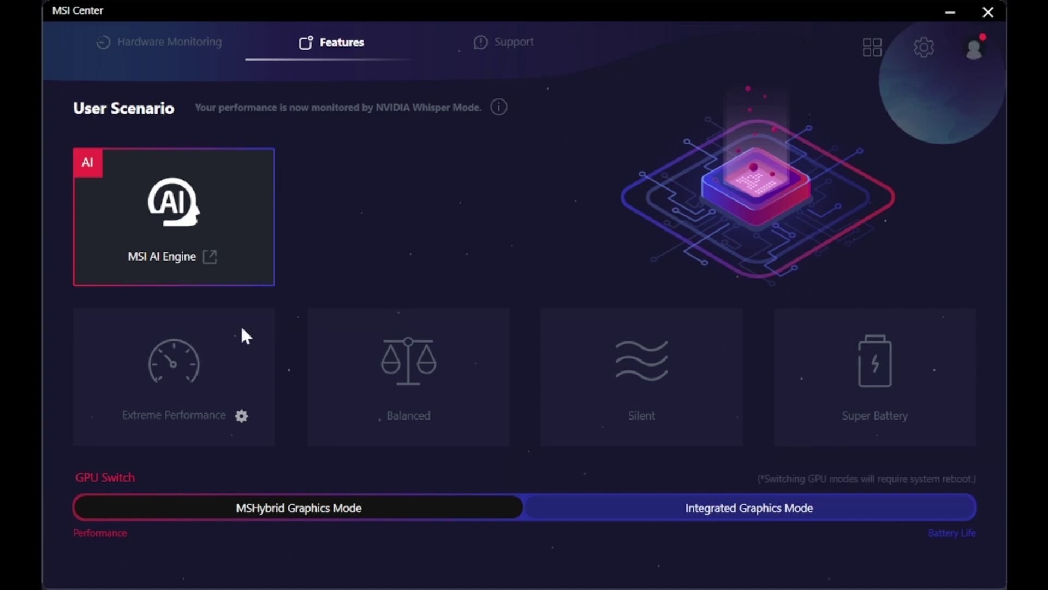
{"action": "left_click", "coordinate": [218, 404]}
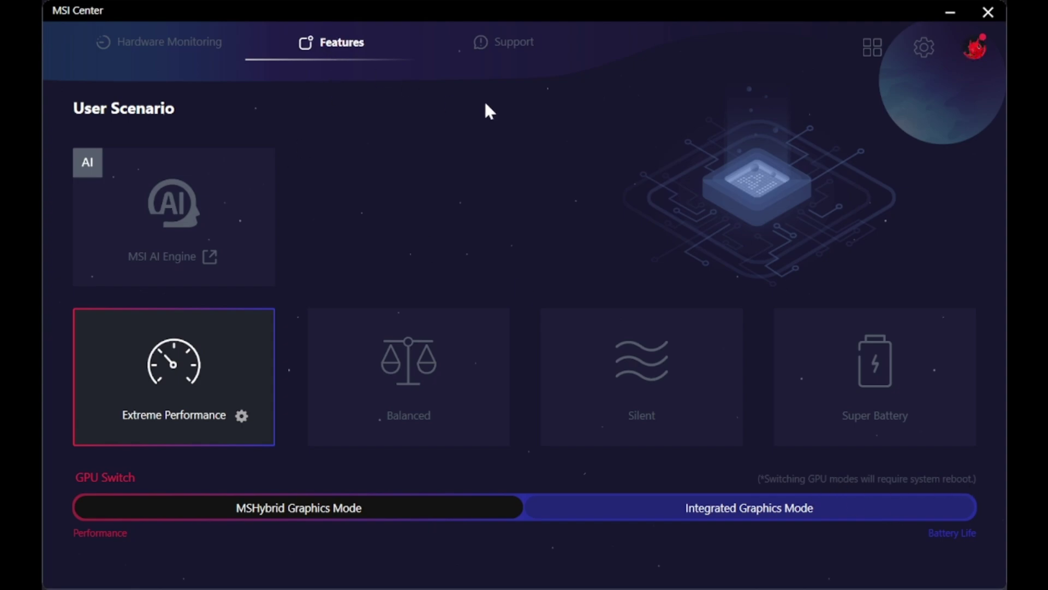
Scroll the Features page down to General Settings with GPU Switch and Hibernate/Sleep options
{"action": "scroll", "coordinate": [485, 104], "scroll_direction": "down", "scroll_amount": 3}
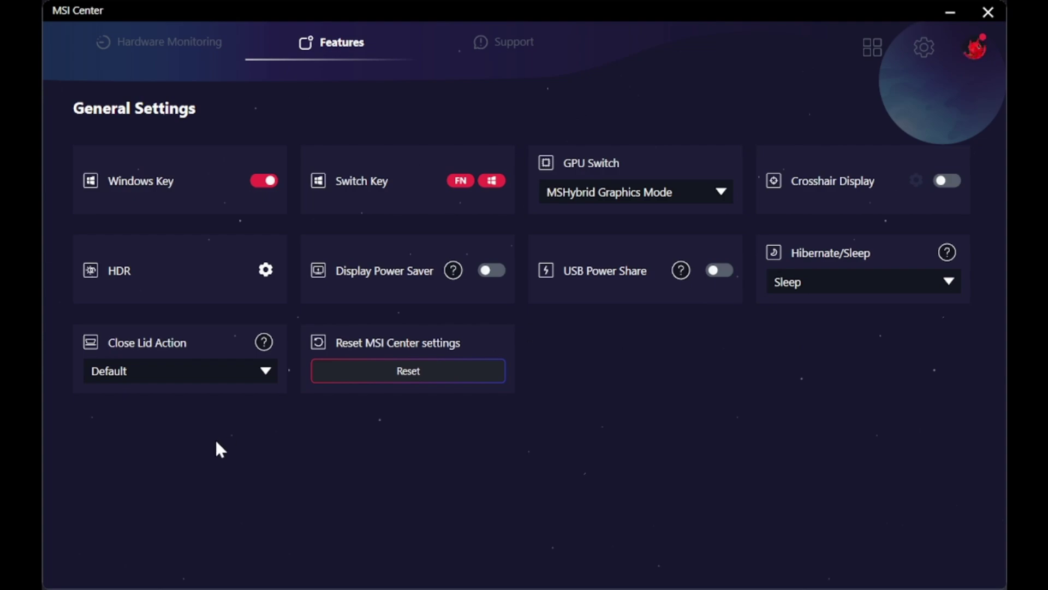
Go to Game Highlights, then scroll down to the MSI Companion page
{"action": "left_click", "coordinate": [378, 41]}
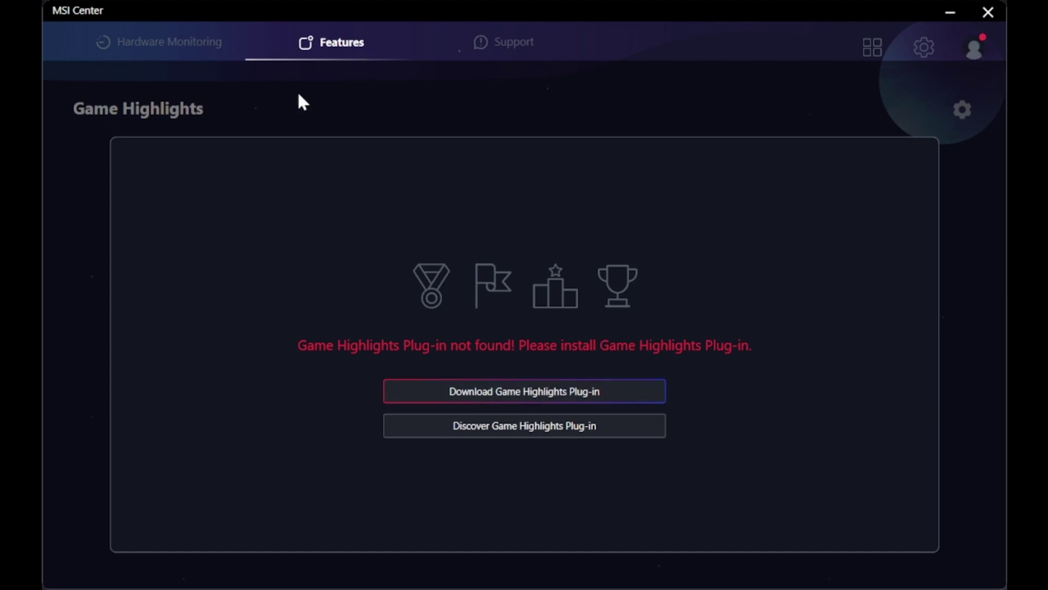
{"action": "scroll", "coordinate": [847, 110], "scroll_direction": "down", "scroll_amount": 1}
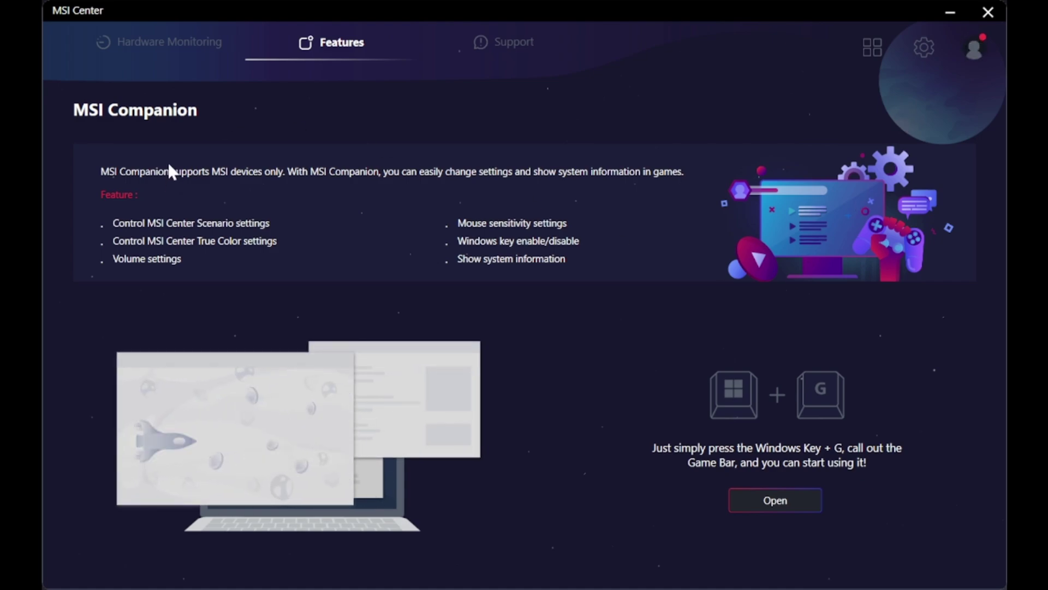
Scroll past System Diagnosis and WiFi Analysis to reach the Performance Analysis page
{"action": "scroll", "coordinate": [170, 165], "scroll_direction": "down", "scroll_amount": 1}
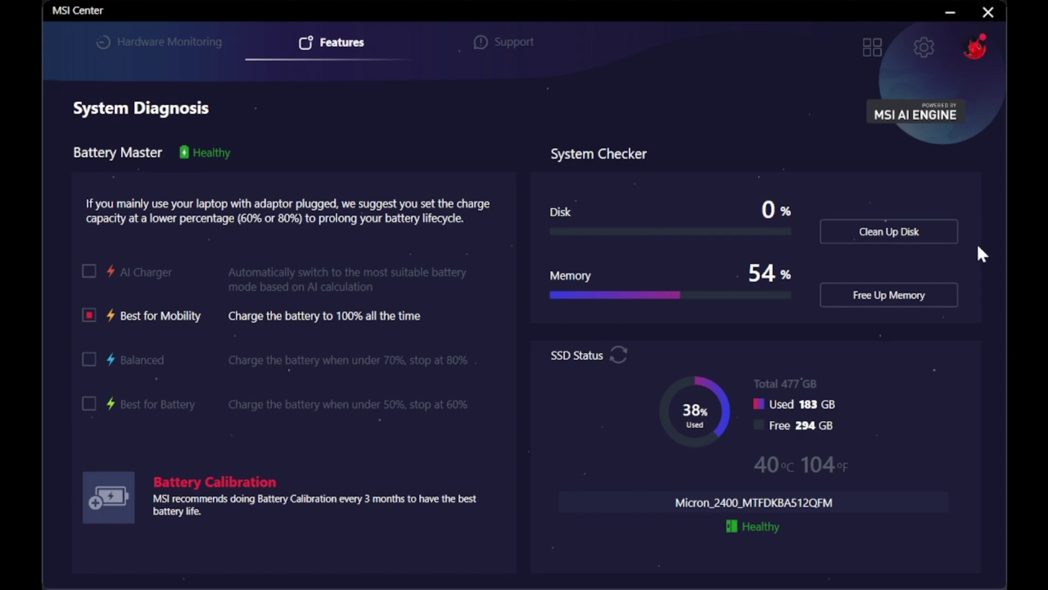
{"action": "scroll", "coordinate": [331, 169], "scroll_direction": "down", "scroll_amount": 2}
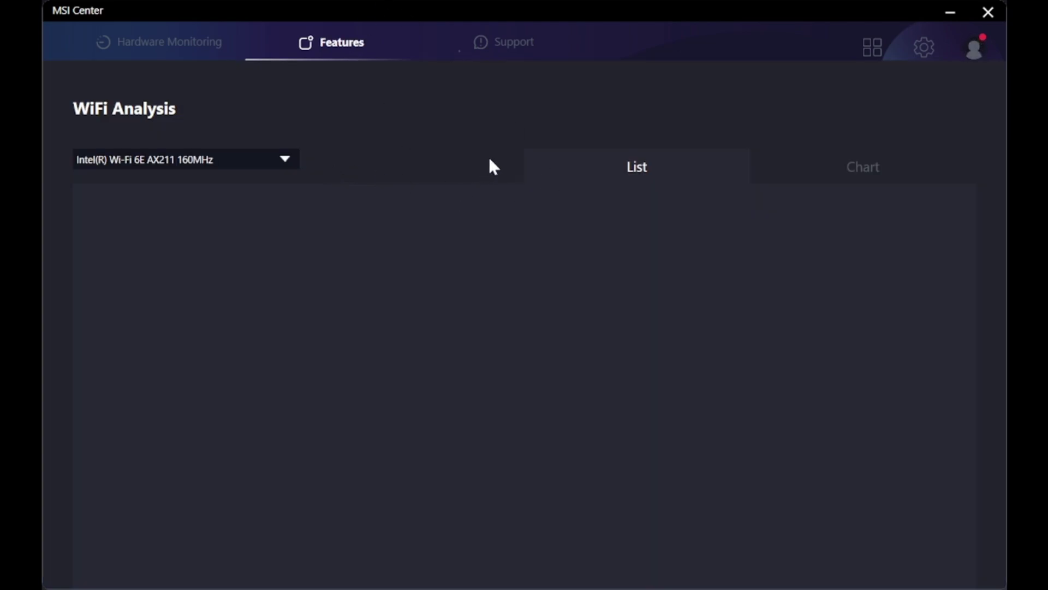
{"action": "scroll", "coordinate": [468, 197], "scroll_direction": "down", "scroll_amount": 1}
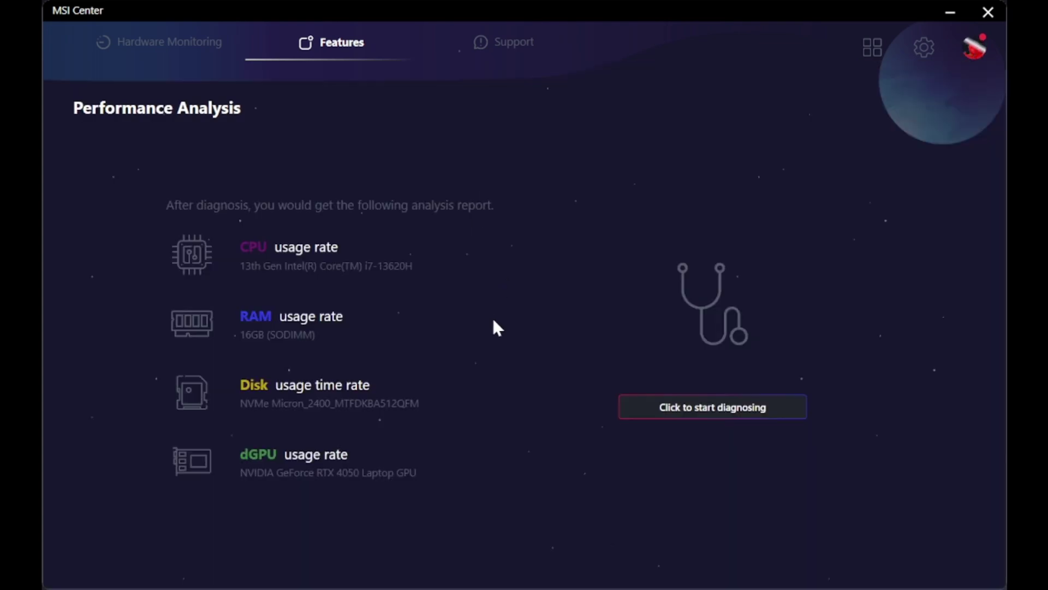
Start a new Performance Analysis report, then cancel it at the 1 HR period dialog
{"action": "left_click", "coordinate": [716, 408]}
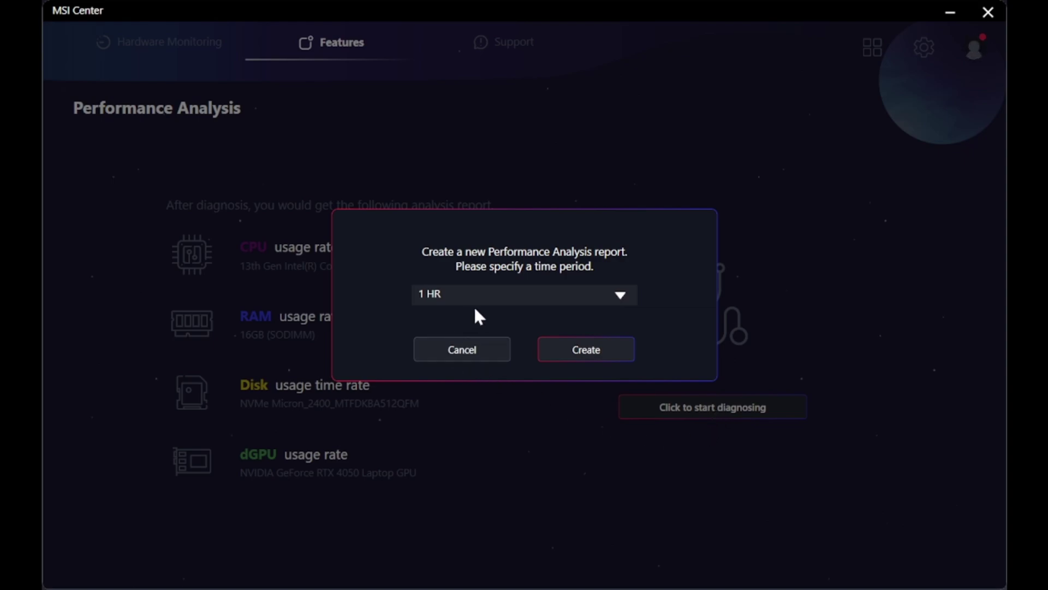
{"action": "left_click", "coordinate": [474, 354]}
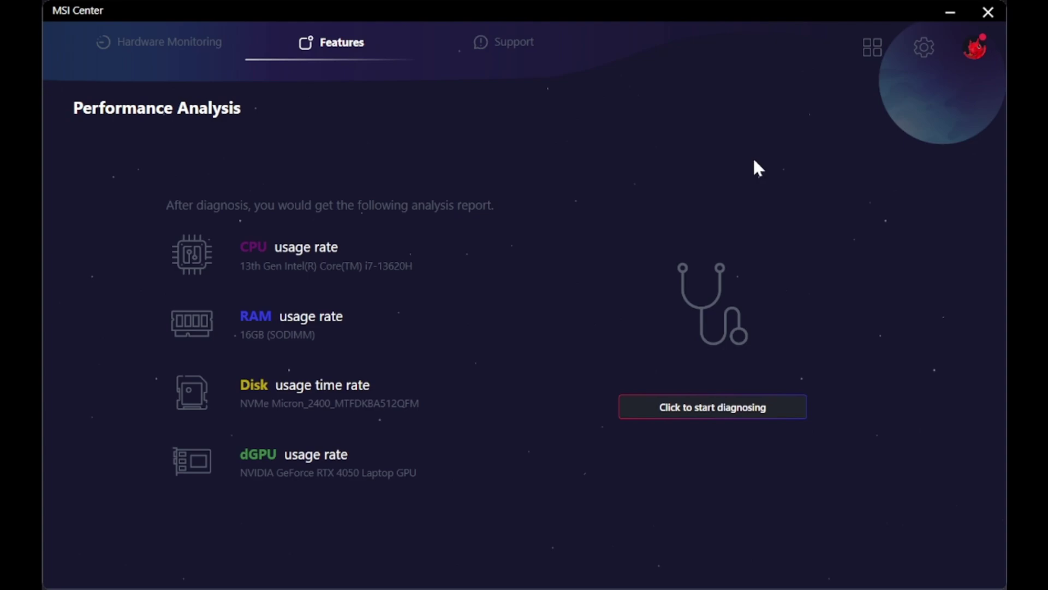
Scroll to Hardware Diagnosis and pass the keyboard LED check as 'LED light in normal condition'
{"action": "scroll", "coordinate": [755, 160], "scroll_direction": "down", "scroll_amount": 1}
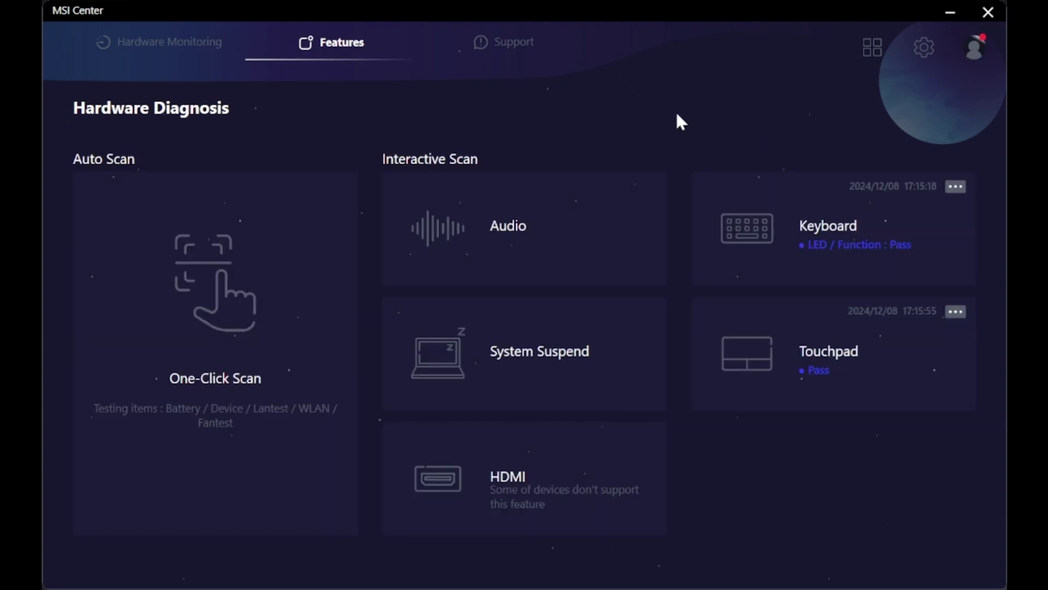
{"action": "left_click", "coordinate": [879, 219]}
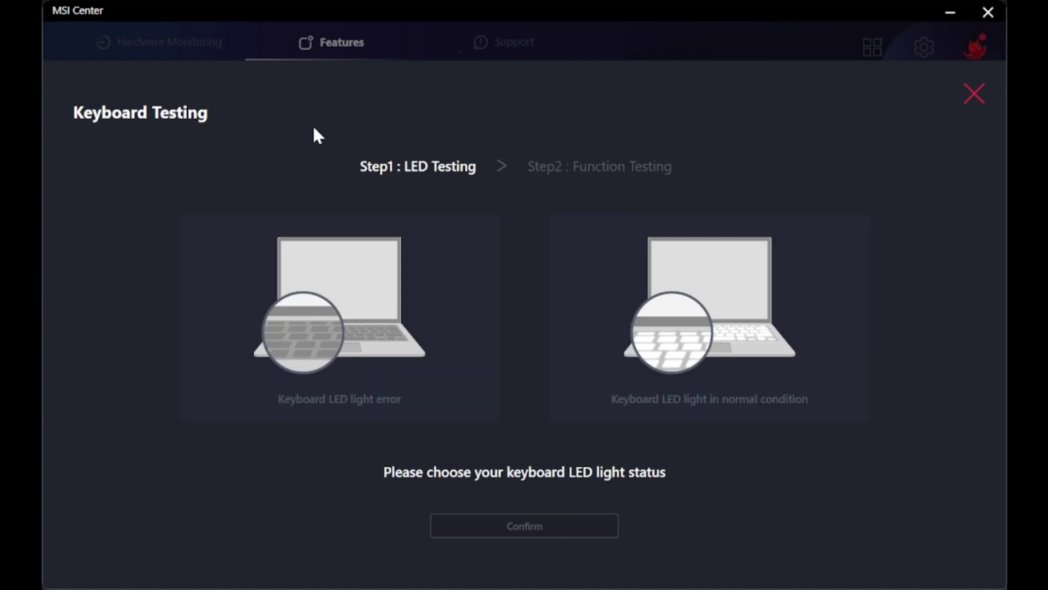
{"action": "left_click", "coordinate": [768, 263]}
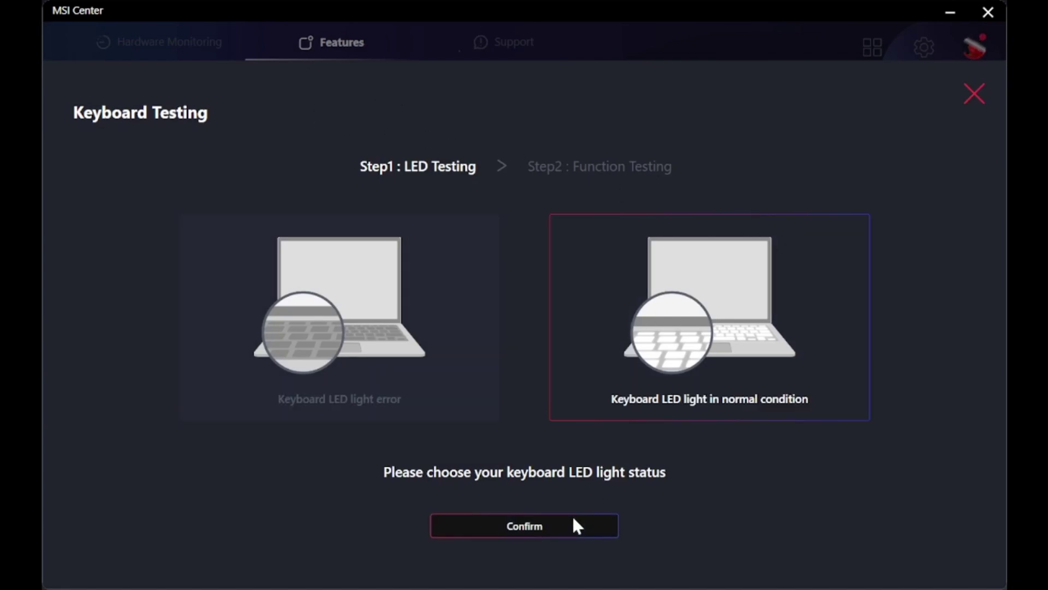
{"action": "left_click", "coordinate": [573, 522]}
Run the keyboard function test with a key press, mark it All Good, and return
{"action": "left_click", "coordinate": [573, 522]}
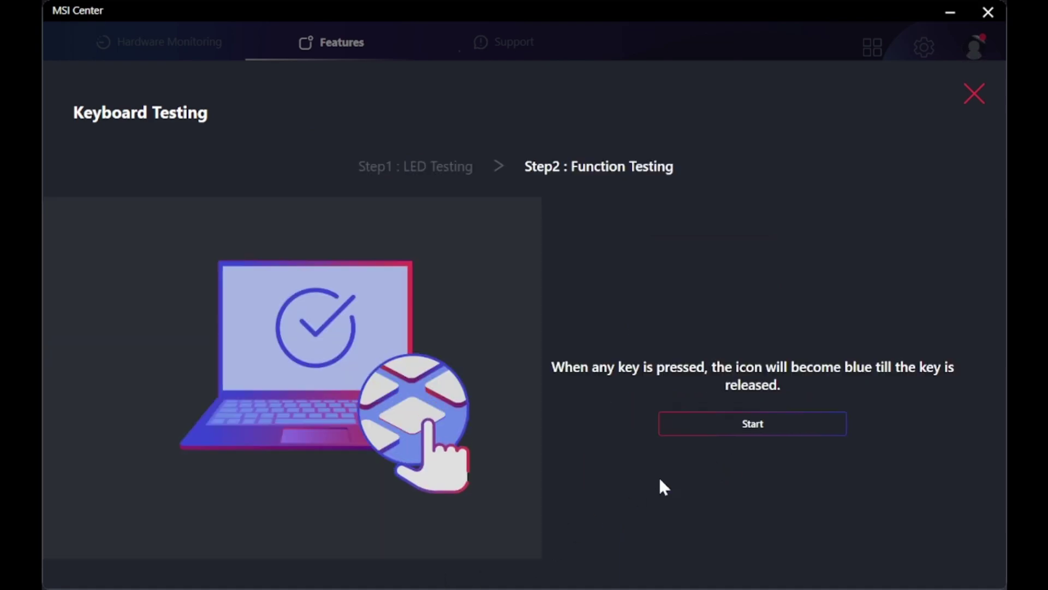
{"action": "left_click", "coordinate": [804, 426]}
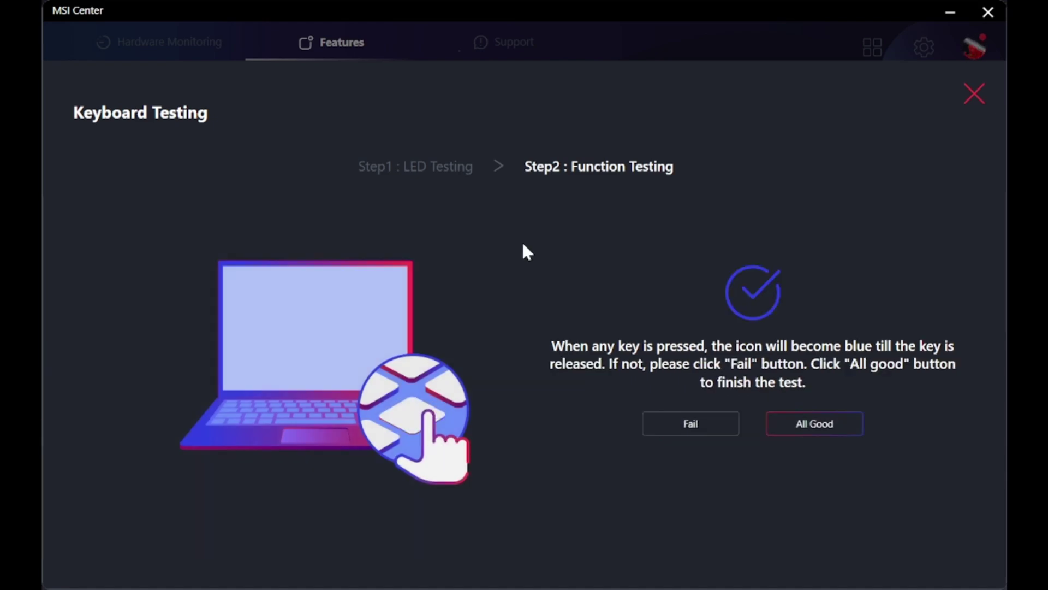
{"action": "key", "text": "a"}
{"action": "key", "text": "a"}
{"action": "key", "text": "a"}
{"action": "key", "text": "a"}
{"action": "key", "text": "a"}
{"action": "key", "text": "a"}
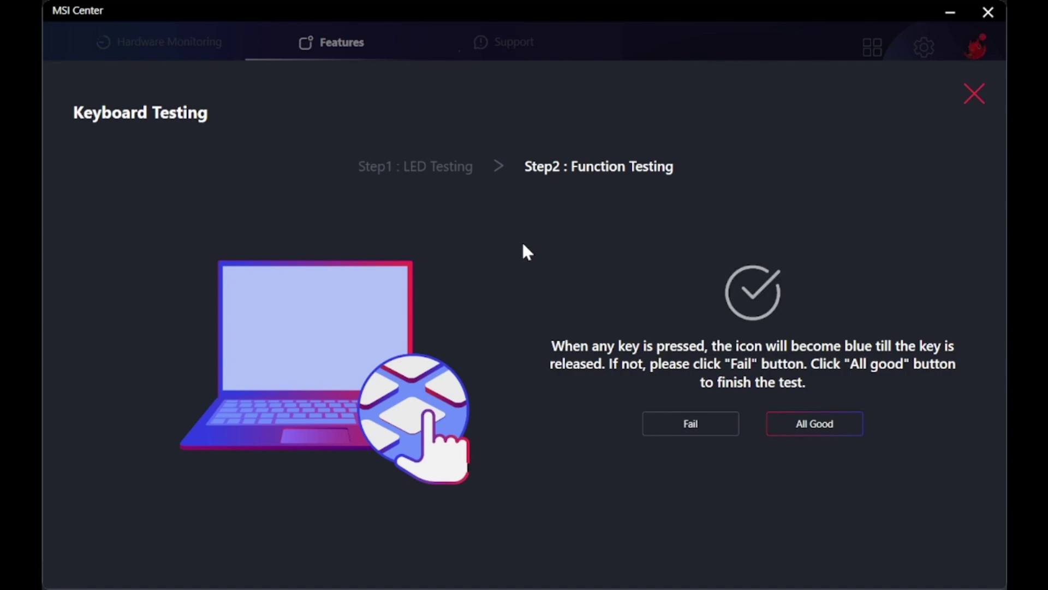
{"action": "left_click", "coordinate": [814, 425]}
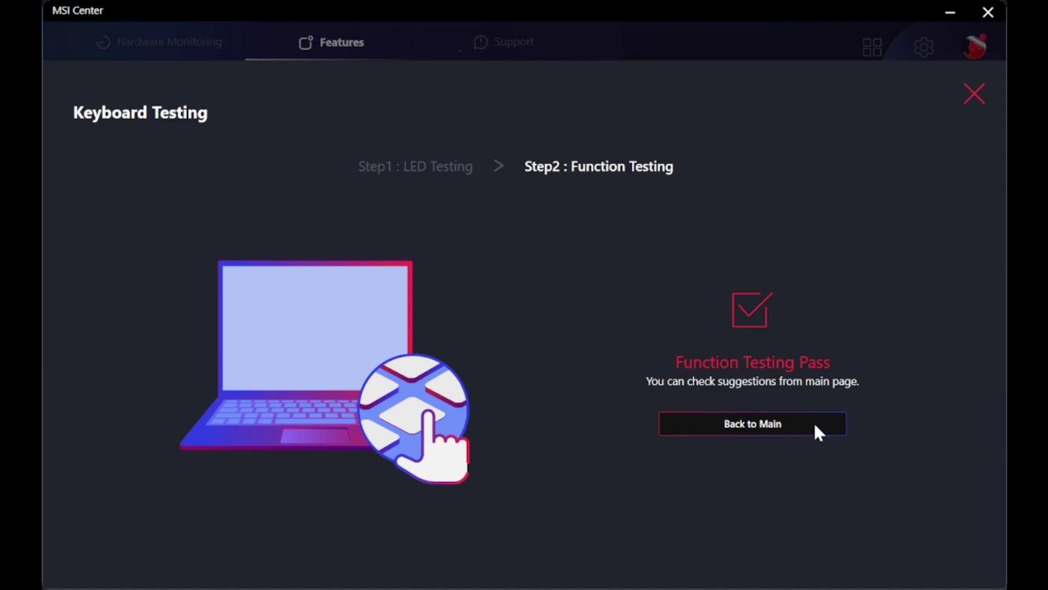
{"action": "left_click", "coordinate": [815, 425]}
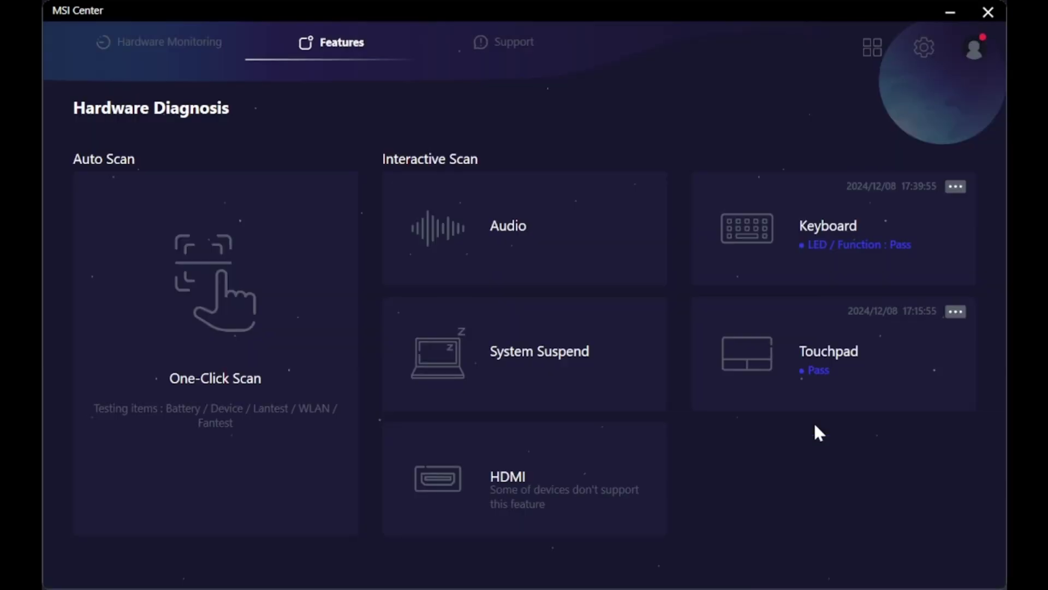
Start the touchpad test and pass its right-click and left-click checks
{"action": "left_click", "coordinate": [816, 382]}
{"action": "right_click", "coordinate": [675, 316]}
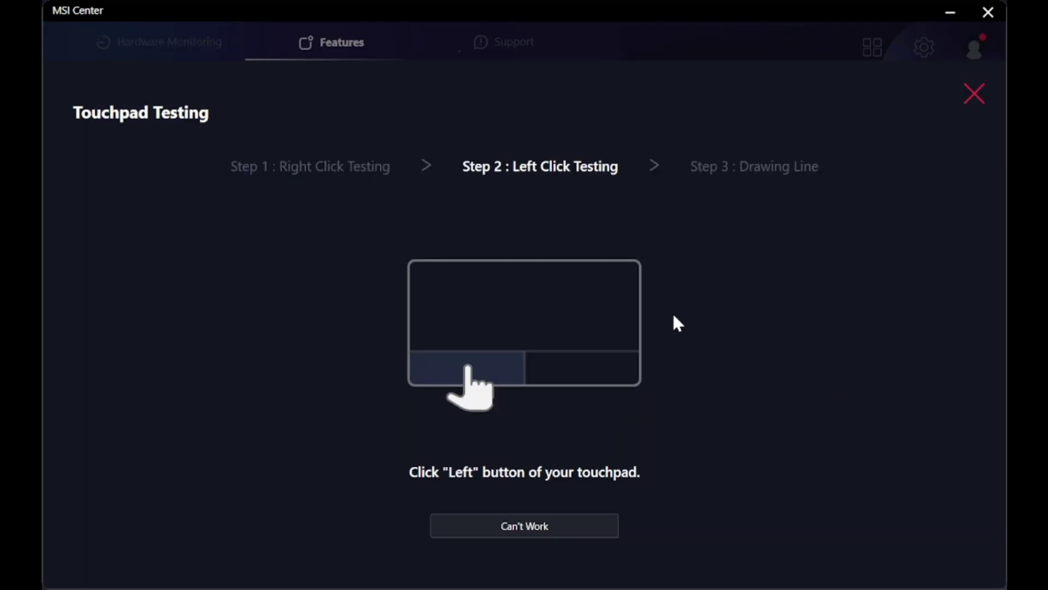
{"action": "left_click", "coordinate": [674, 316]}
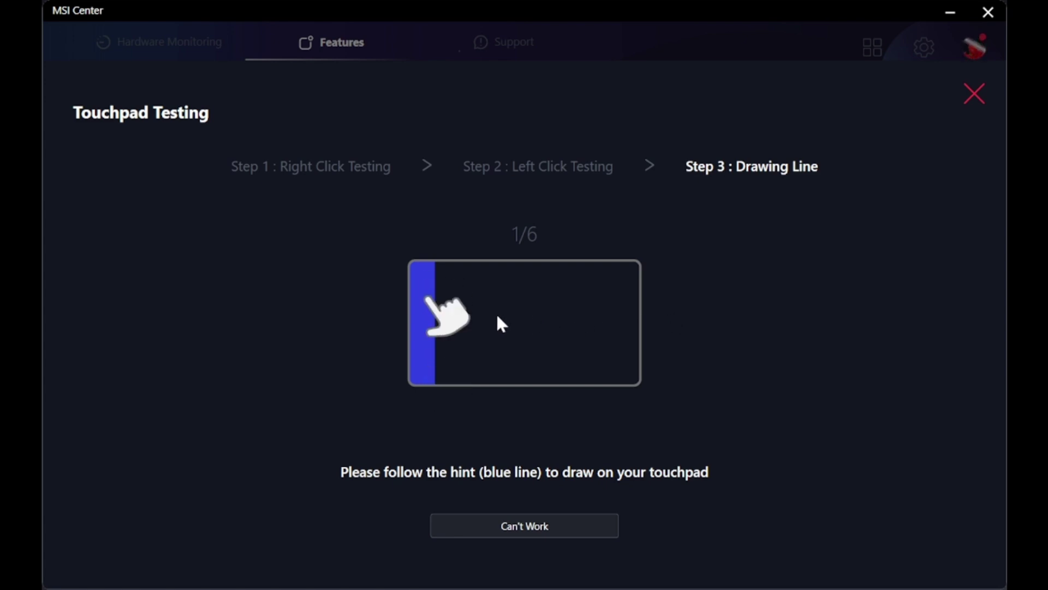
Trace the four hint lines to pass line drawing, then go back to Hardware Diagnosis
{"action": "left_click_drag", "start_coordinate": [496, 312], "coordinate": [447, 571]}
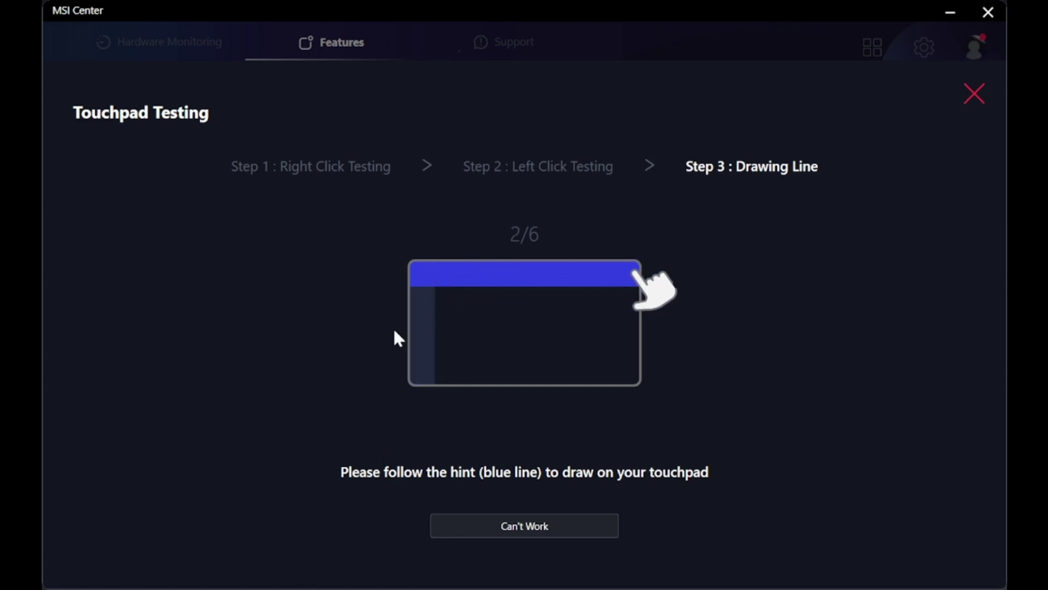
{"action": "mouse_move", "coordinate": [420, 273]}
{"action": "left_mouse_down"}
{"action": "mouse_move", "coordinate": [633, 273]}
{"action": "mouse_move", "coordinate": [517, 549]}
{"action": "mouse_move", "coordinate": [633, 377]}
{"action": "left_mouse_up"}
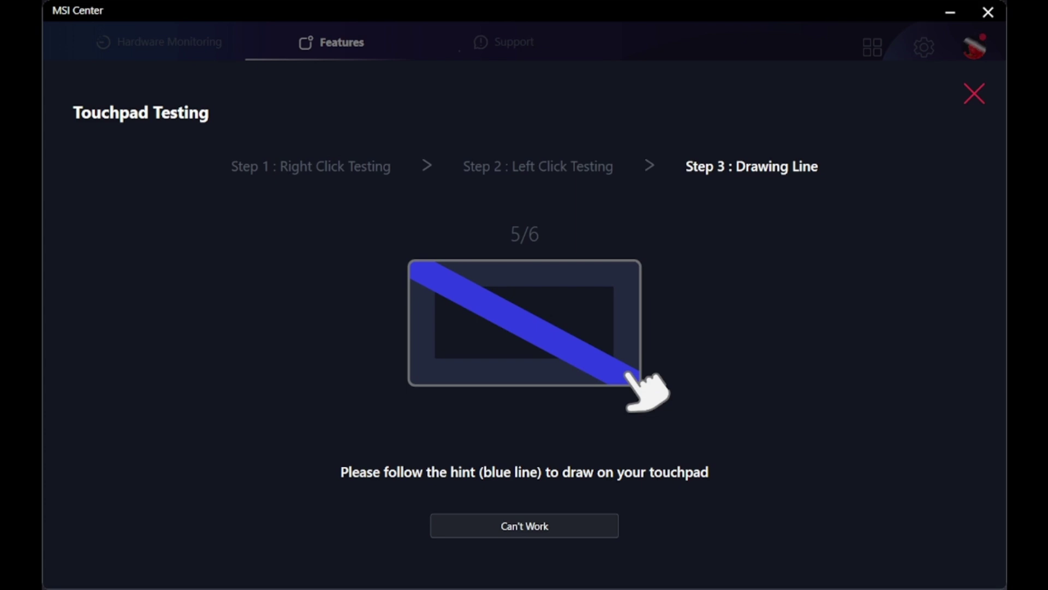
{"action": "left_click_drag", "start_coordinate": [629, 417], "coordinate": [698, 540]}
{"action": "left_click_drag", "start_coordinate": [636, 268], "coordinate": [412, 381]}
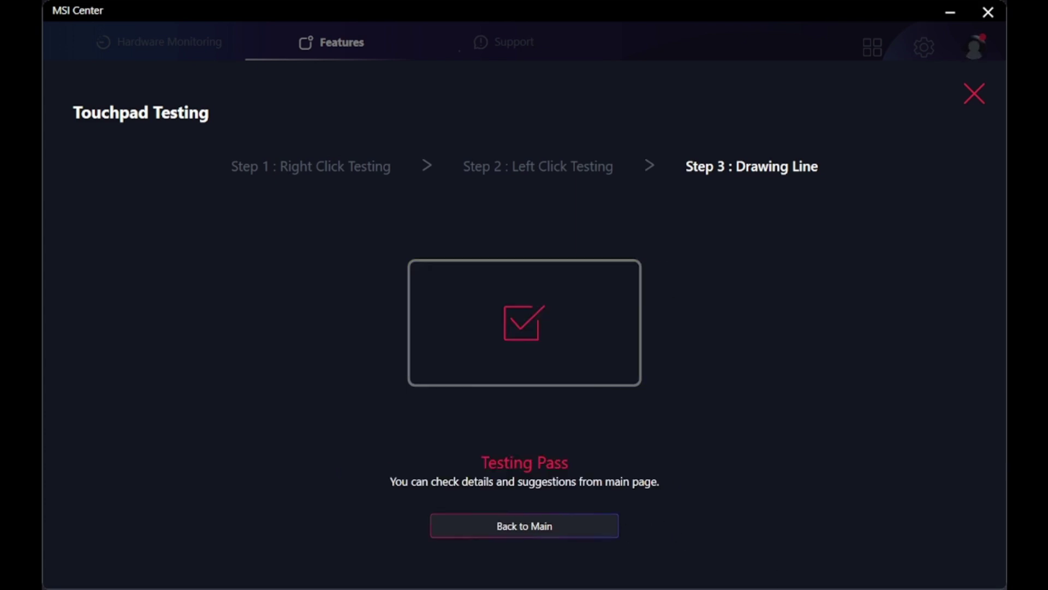
{"action": "left_click", "coordinate": [487, 526]}
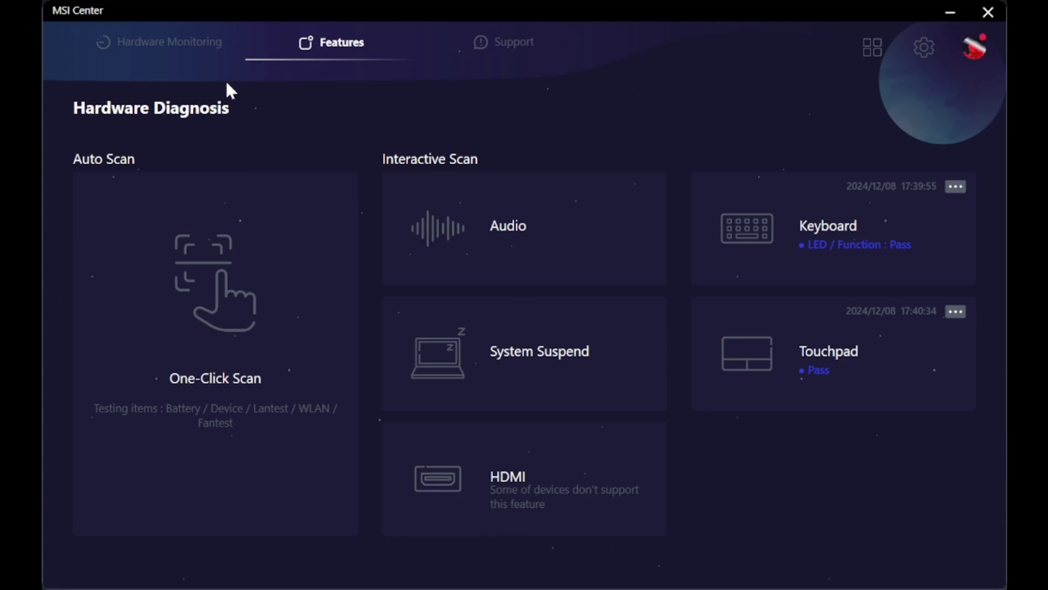
Browse the Support section's Live Update driver list and scan online for newer driver versions
{"action": "left_click", "coordinate": [505, 43]}
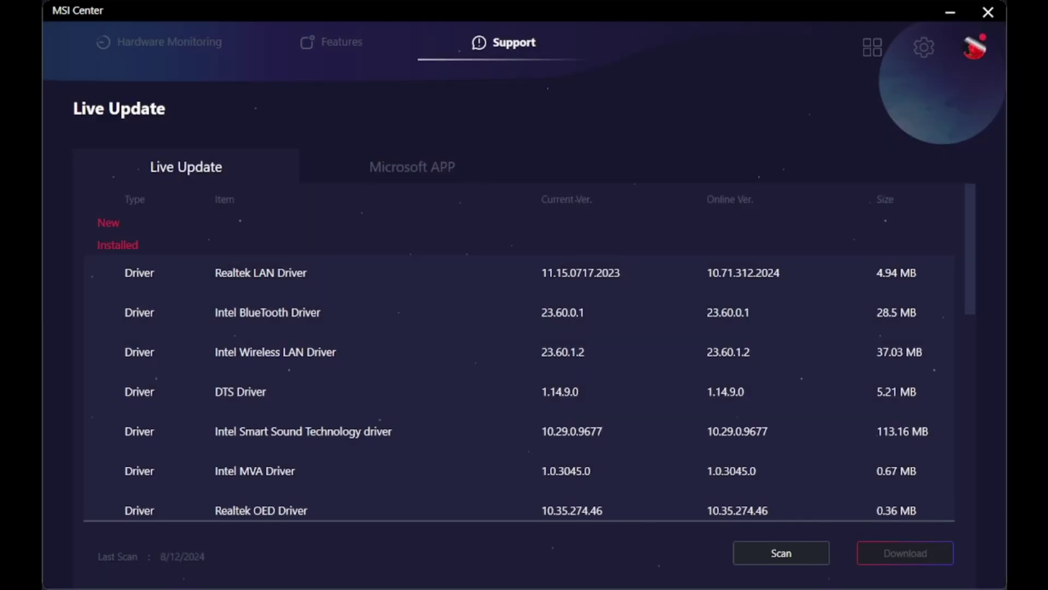
{"action": "scroll", "coordinate": [185, 283], "scroll_direction": "down", "scroll_amount": 1}
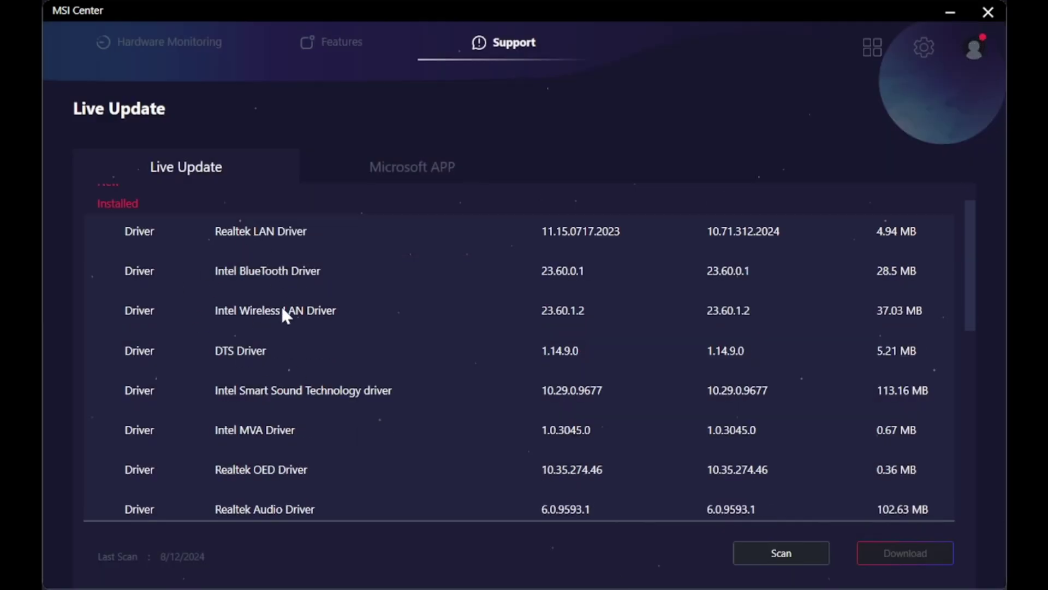
{"action": "scroll", "coordinate": [289, 328], "scroll_direction": "down", "scroll_amount": 5}
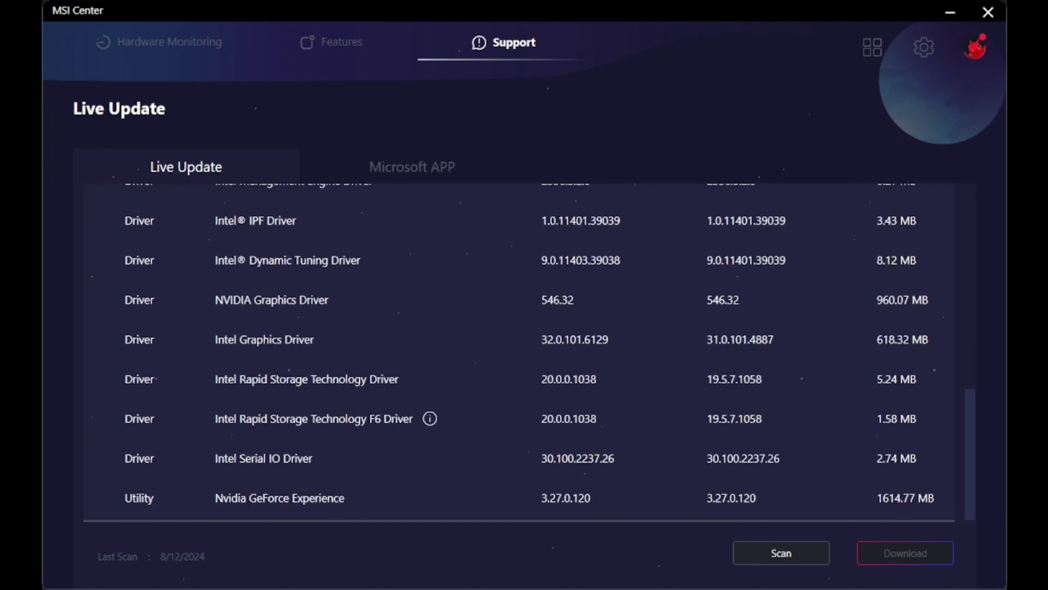
{"action": "left_click", "coordinate": [769, 553]}
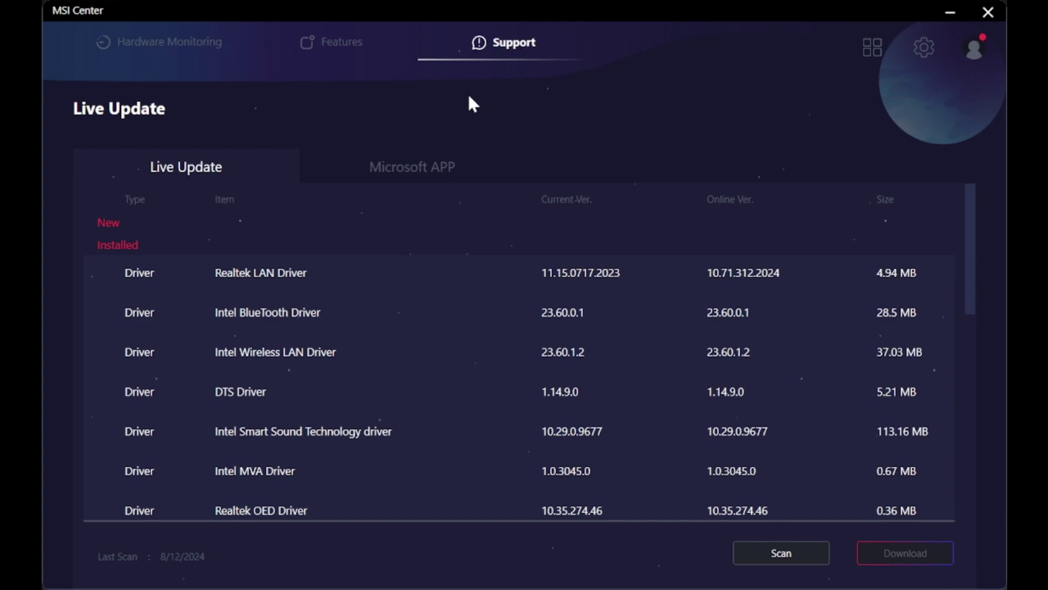
Scroll the Support page past System Info and Service down to MSI Recovery
{"action": "scroll", "coordinate": [385, 94], "scroll_direction": "down", "scroll_amount": 3}
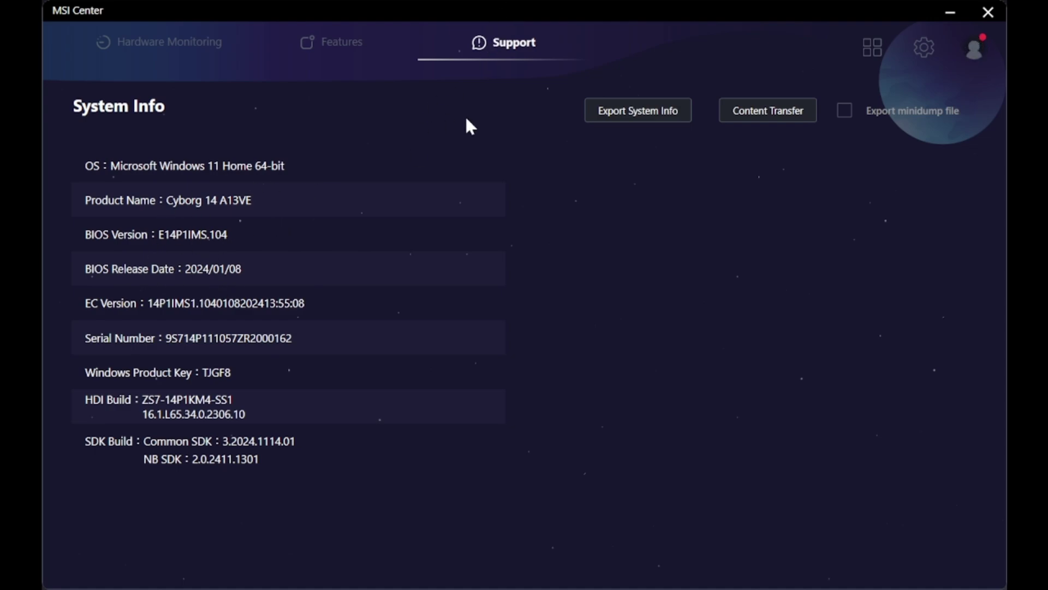
{"action": "scroll", "coordinate": [509, 112], "scroll_direction": "down", "scroll_amount": 3}
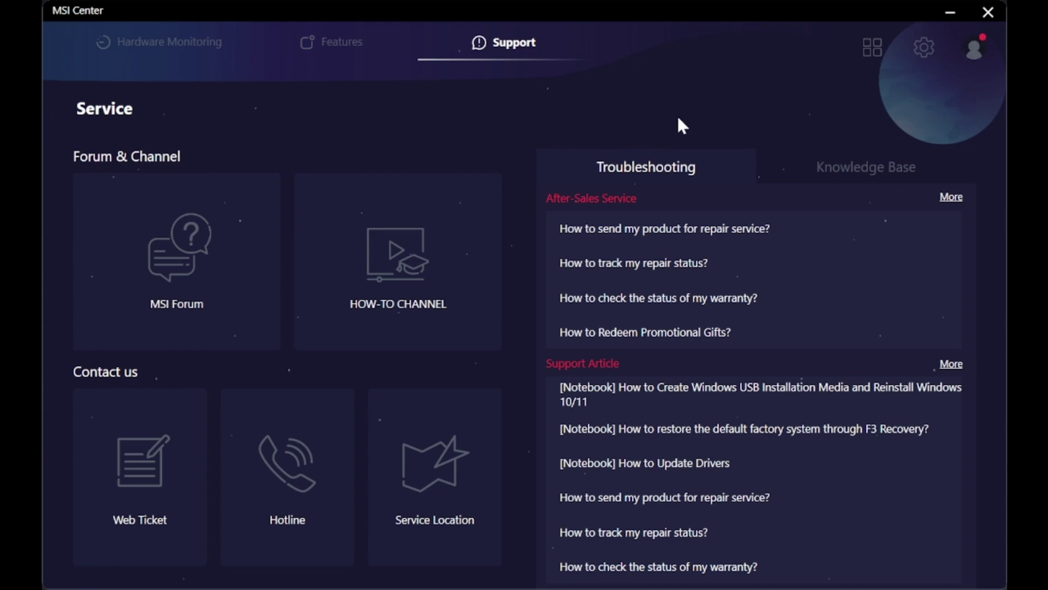
{"action": "scroll", "coordinate": [680, 119], "scroll_direction": "down", "scroll_amount": 3}
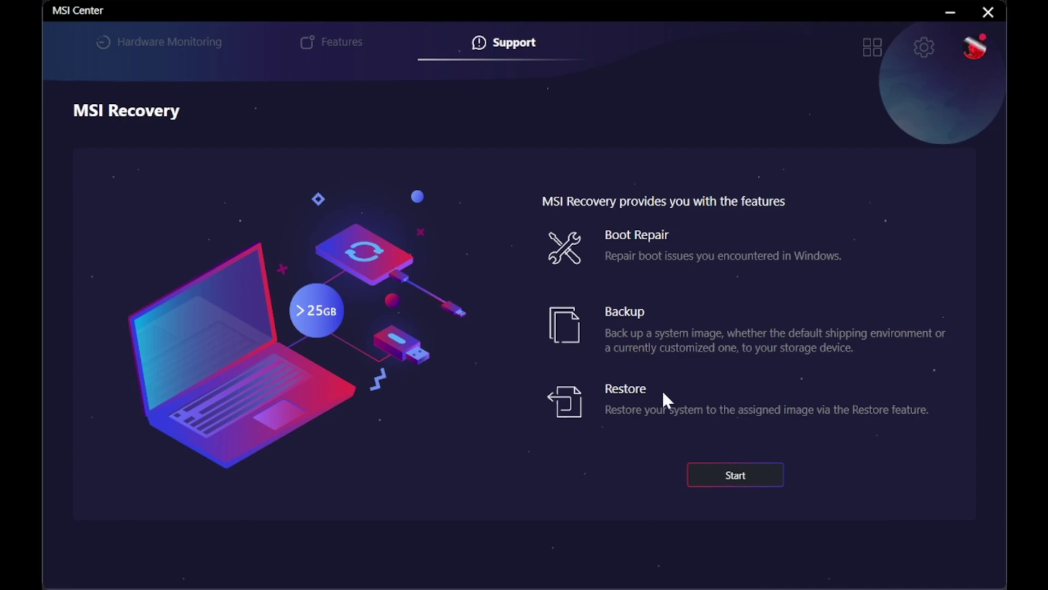
Open the Feature Sets list and browse the Installed feature cards to find Performance Analysis
{"action": "left_click", "coordinate": [871, 39]}
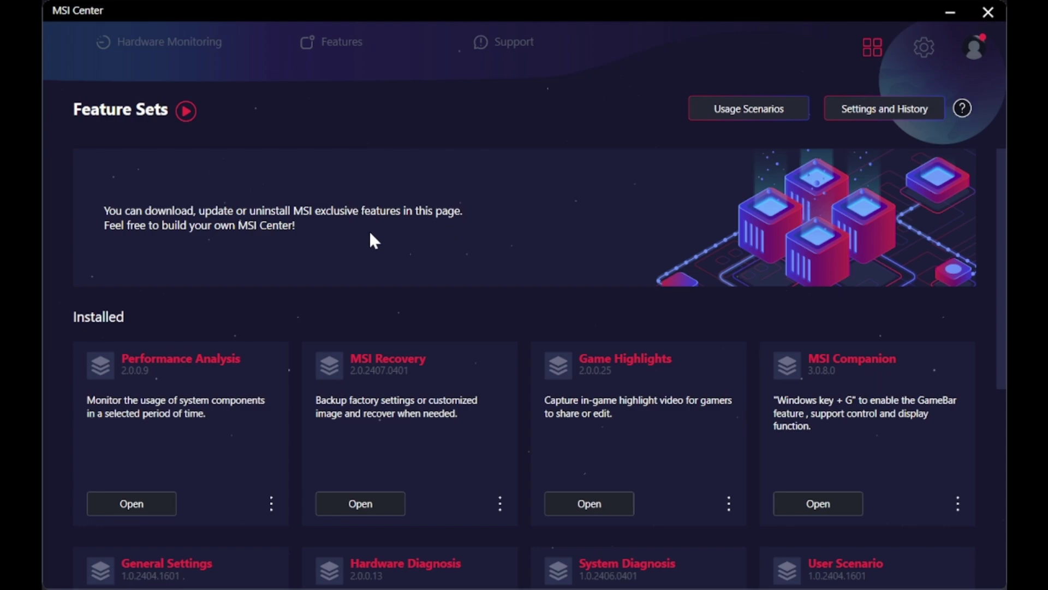
{"action": "scroll", "coordinate": [602, 292], "scroll_direction": "down", "scroll_amount": 5}
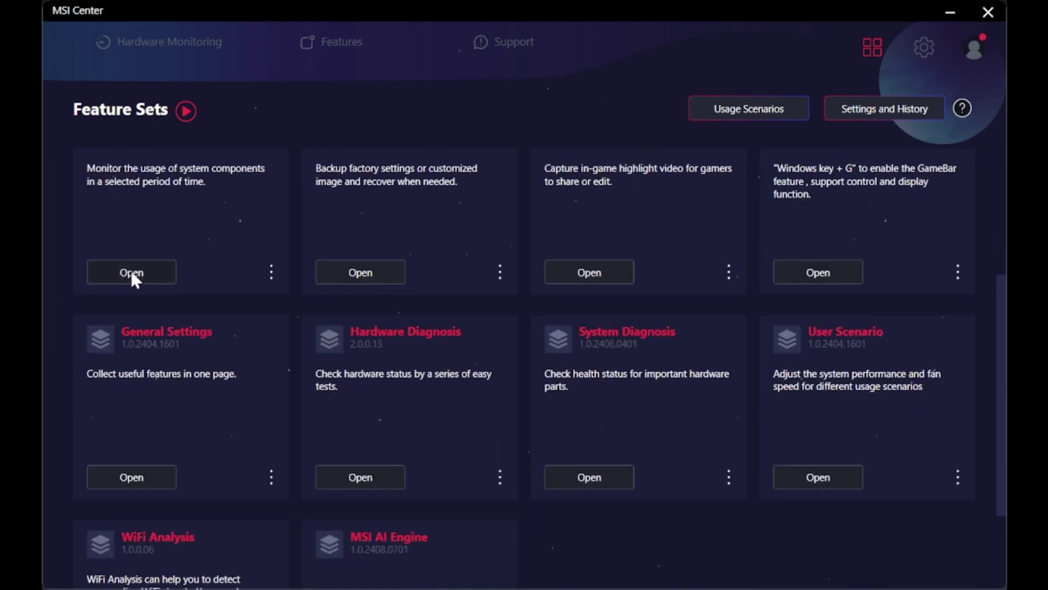
{"action": "scroll", "coordinate": [382, 355], "scroll_direction": "up", "scroll_amount": 5}
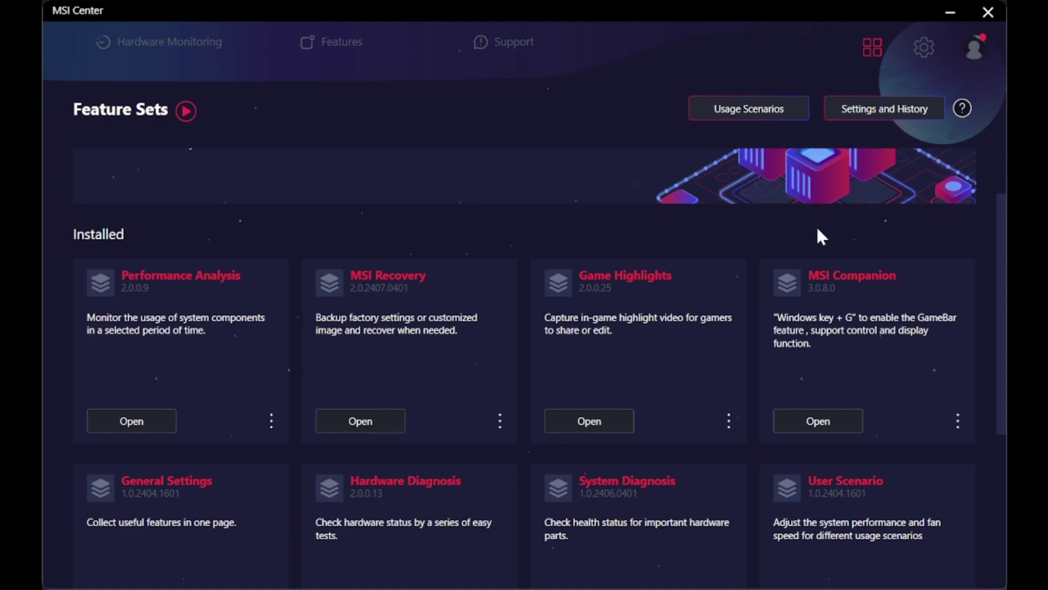
{"action": "scroll", "coordinate": [823, 221], "scroll_direction": "down", "scroll_amount": 1}
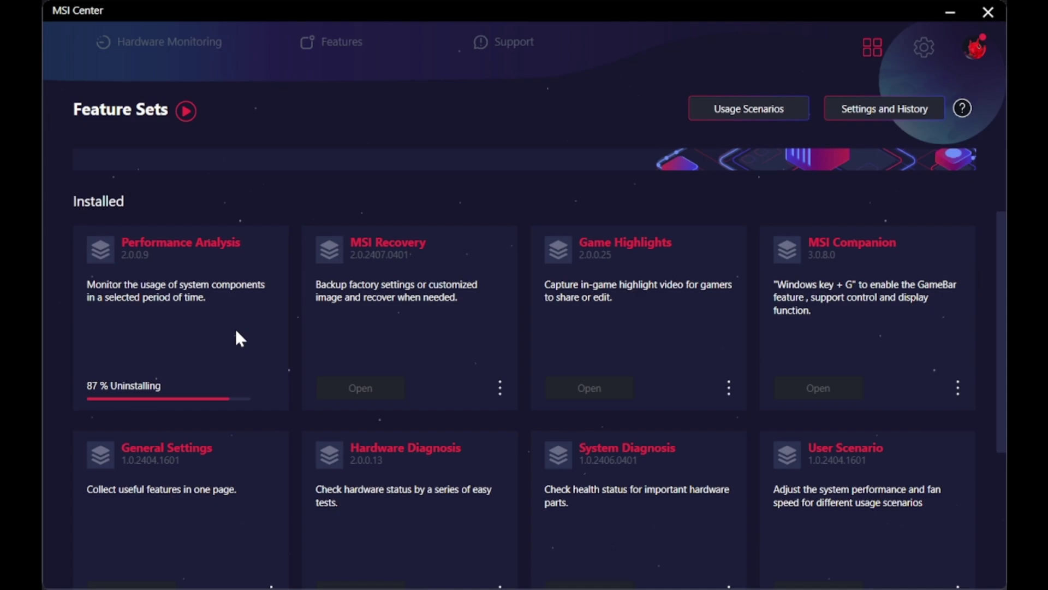
{"action": "scroll", "coordinate": [235, 327], "scroll_direction": "down", "scroll_amount": 8}
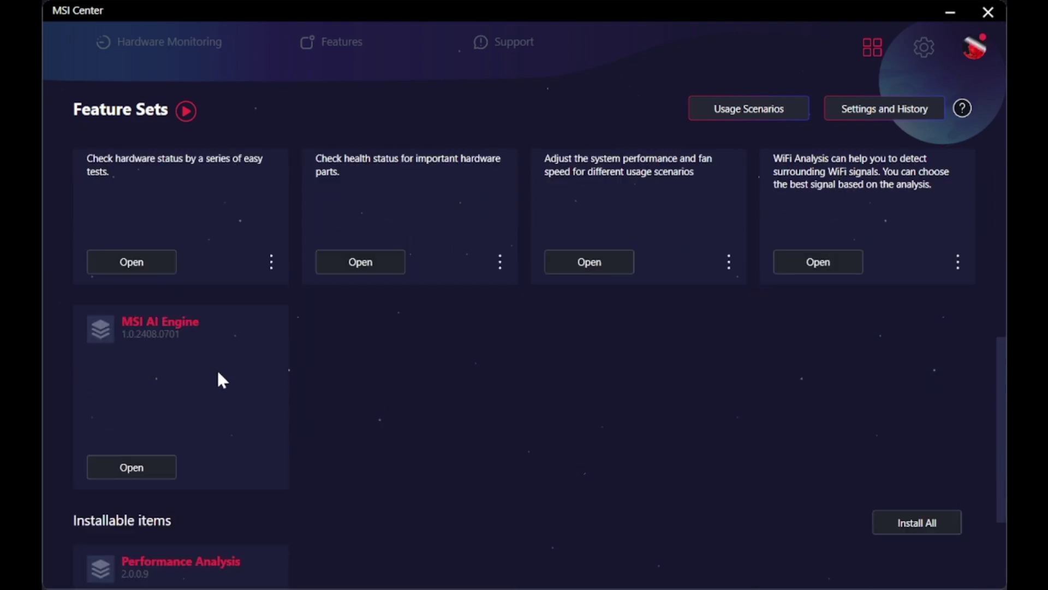
{"action": "scroll", "coordinate": [152, 426], "scroll_direction": "down", "scroll_amount": 2}
{"action": "scroll", "coordinate": [274, 299], "scroll_direction": "up", "scroll_amount": 6}
{"action": "scroll", "coordinate": [277, 296], "scroll_direction": "up", "scroll_amount": 2}
In Settings, cycle the Color theme through Dark mode, Light mode, Dream, Planet and Contrast, ending on Planet
{"action": "left_click", "coordinate": [925, 46]}
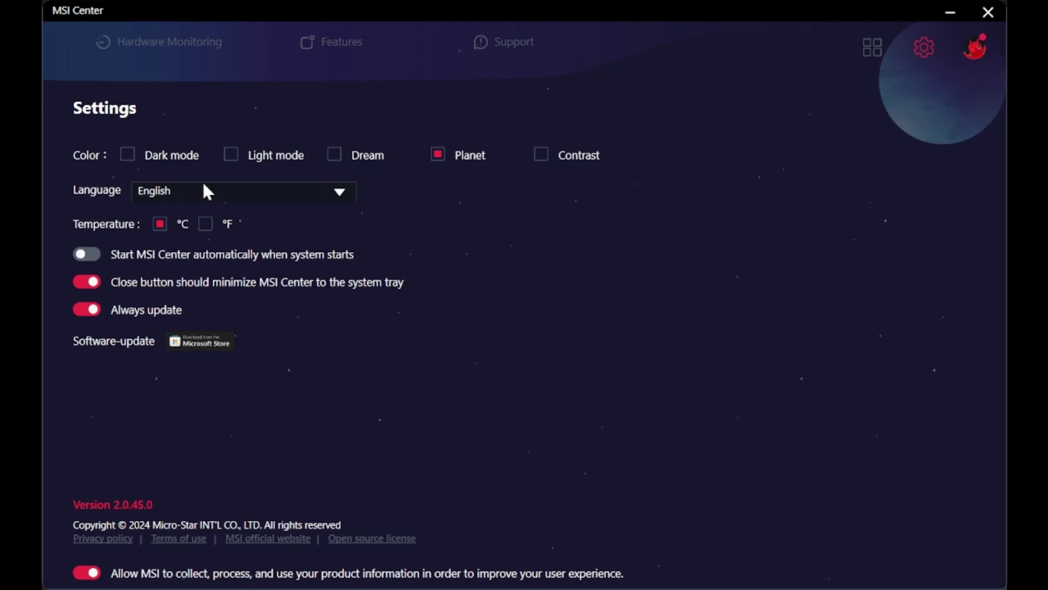
{"action": "left_click", "coordinate": [126, 156]}
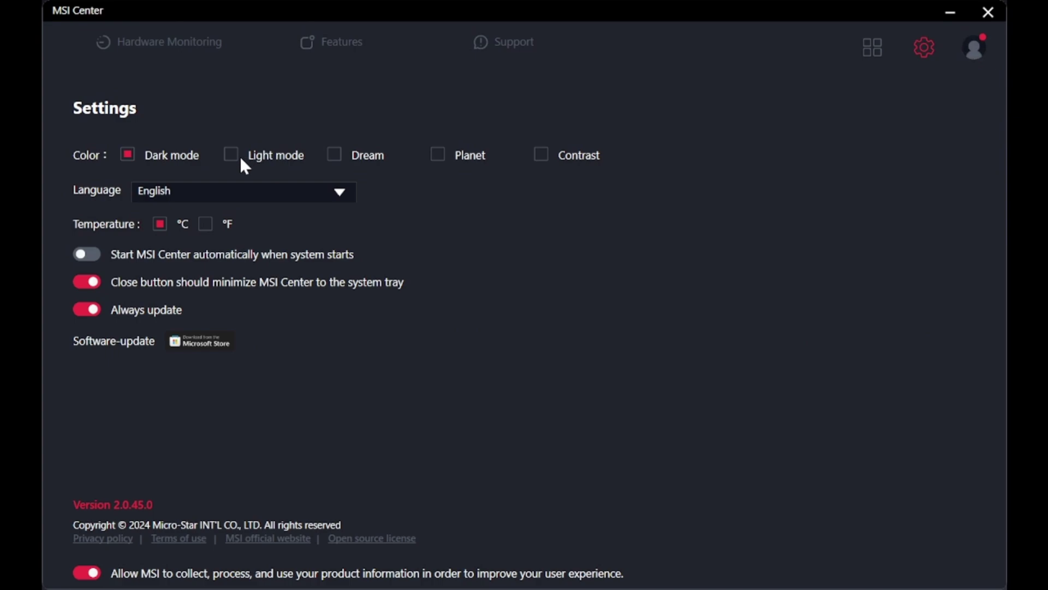
{"action": "left_click", "coordinate": [232, 155]}
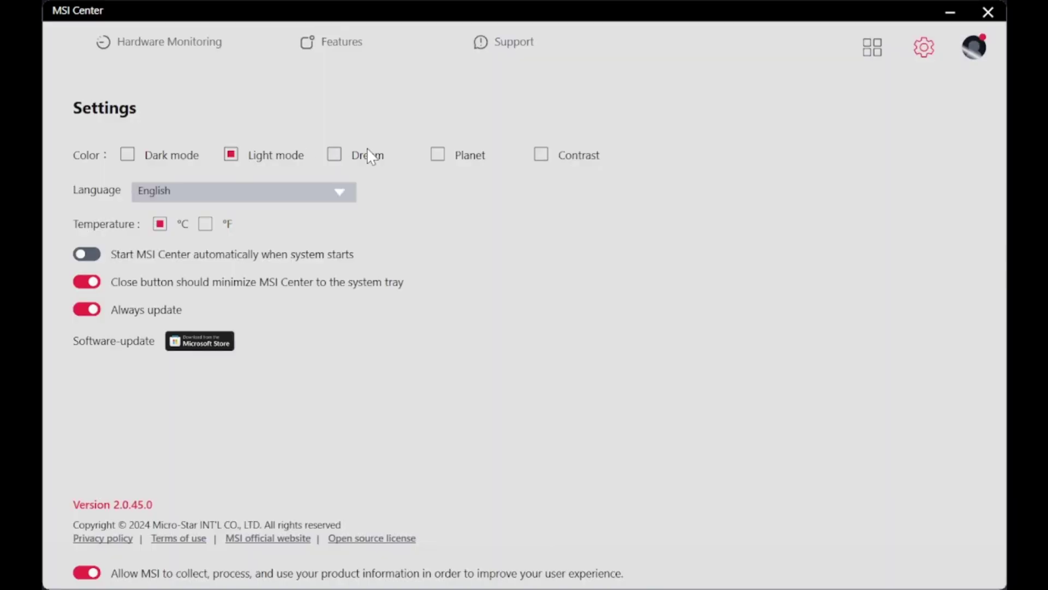
{"action": "left_click", "coordinate": [334, 155]}
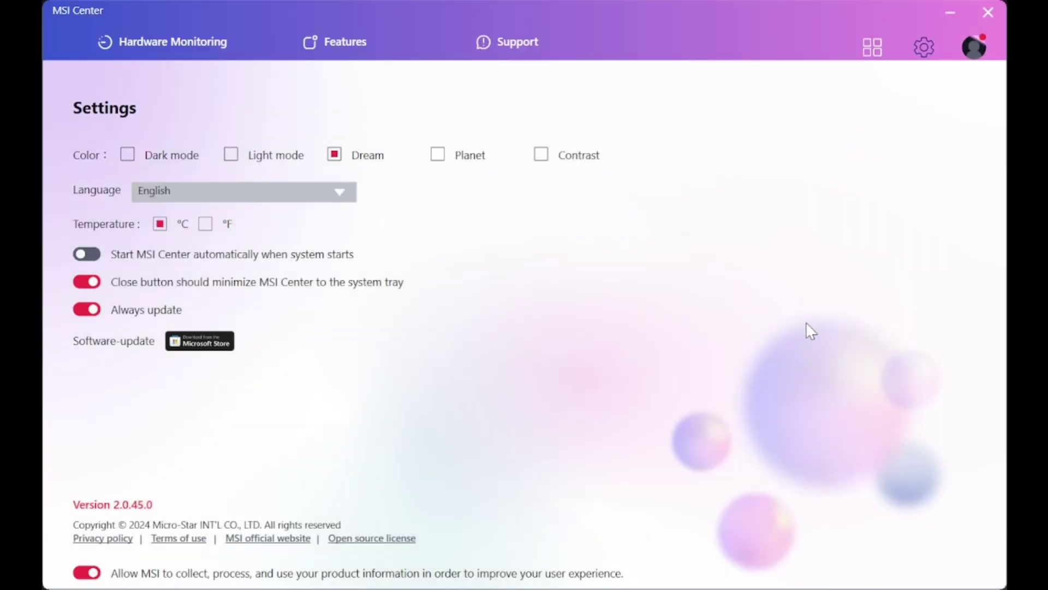
{"action": "left_click", "coordinate": [438, 155]}
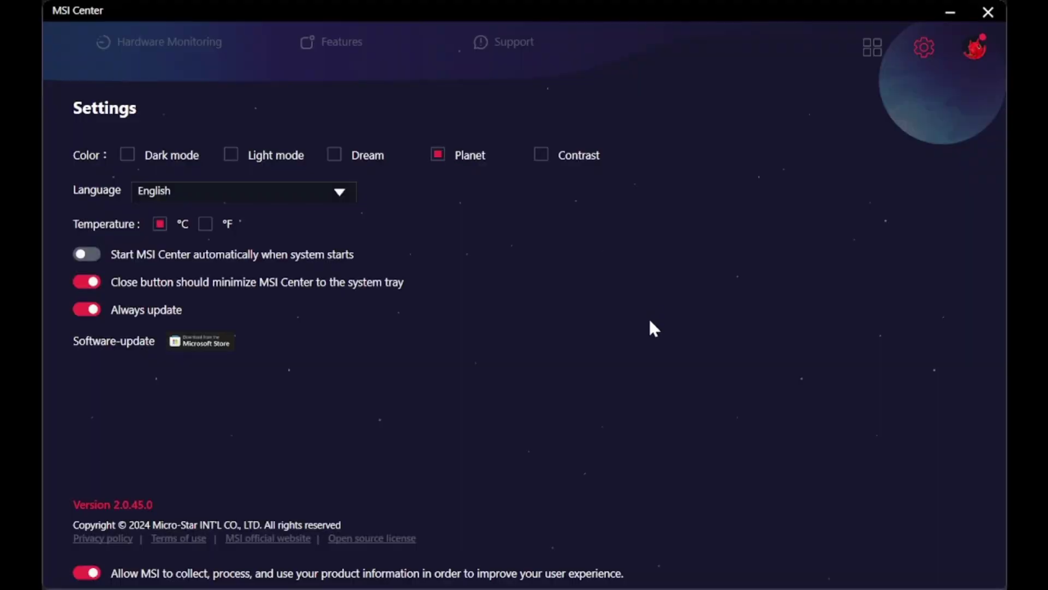
{"action": "left_click", "coordinate": [544, 154]}
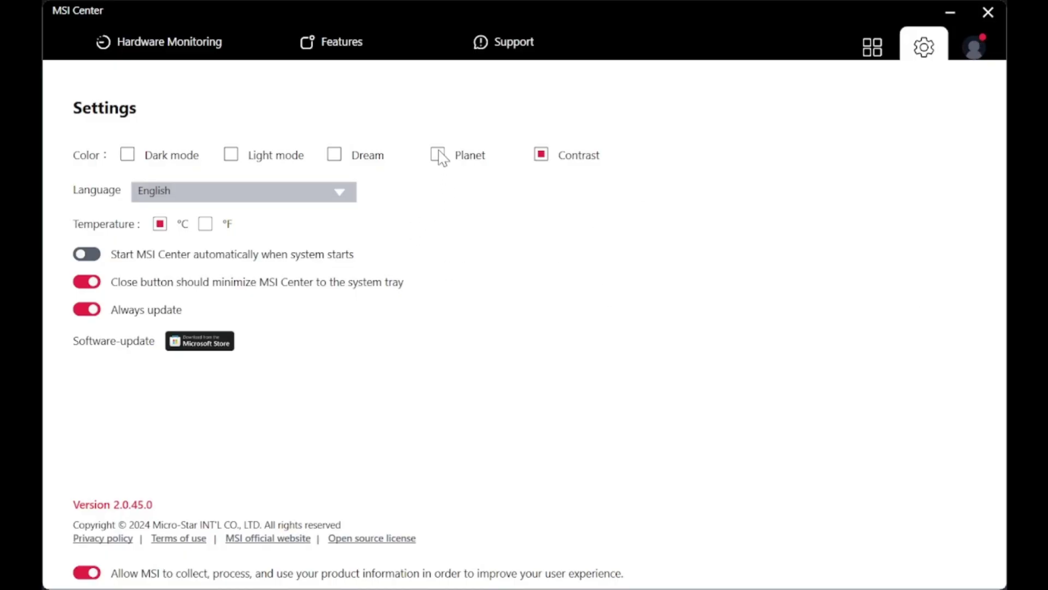
{"action": "left_click", "coordinate": [437, 155]}
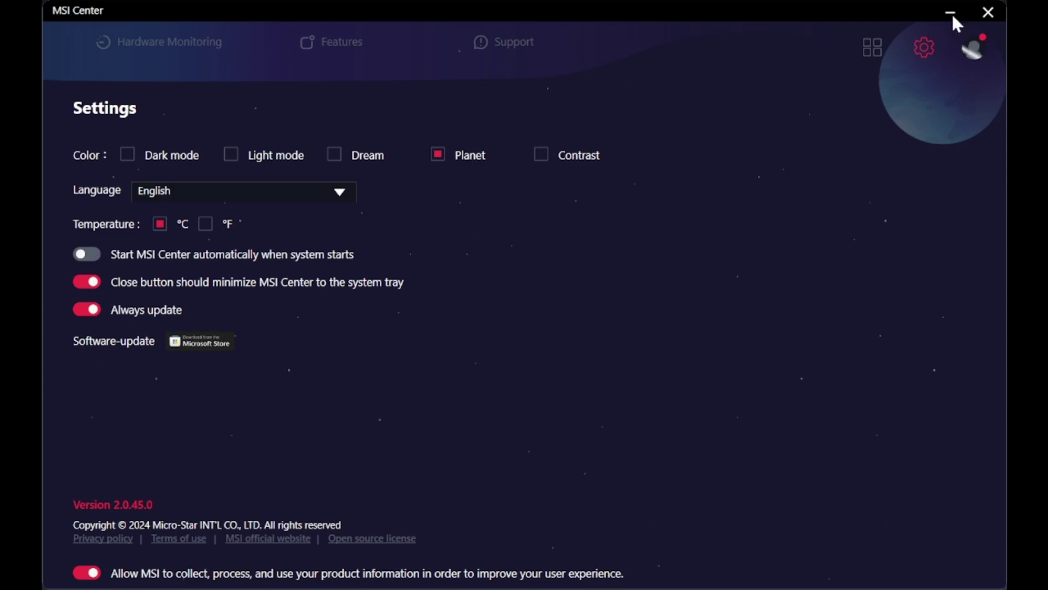
Open the Registration page showing the Cyborg 14 A13VE laptop's Standard Warranty
{"action": "left_click", "coordinate": [975, 48]}
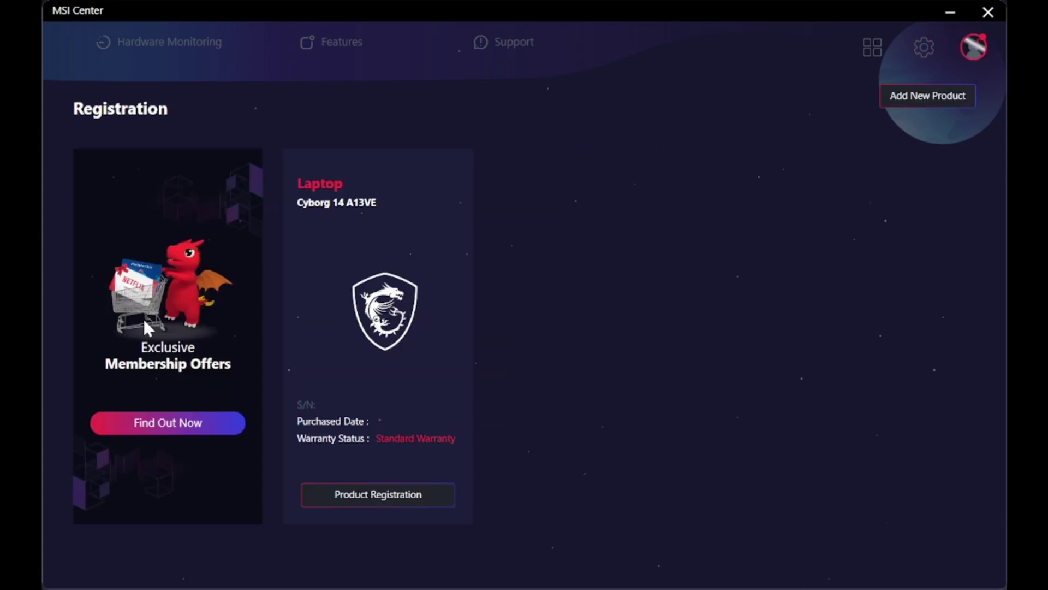